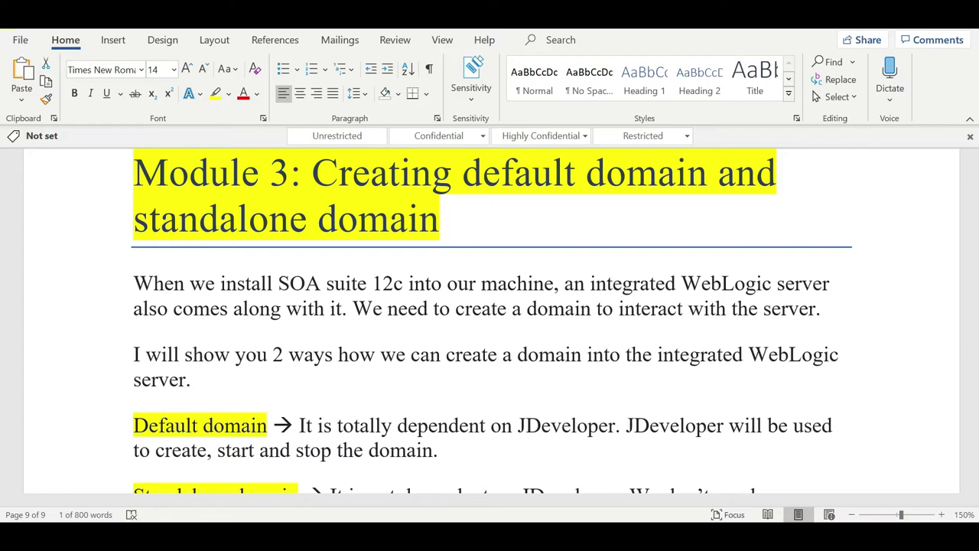
Switch from the Word notes to JDeveloper and open the Application Servers window.
scroll(489, 321, down, 3)
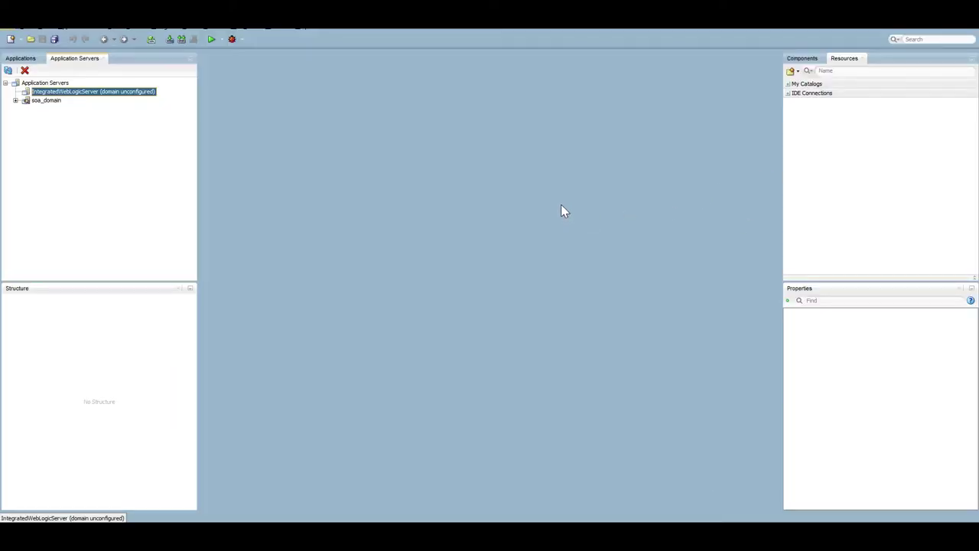
click(272, 27)
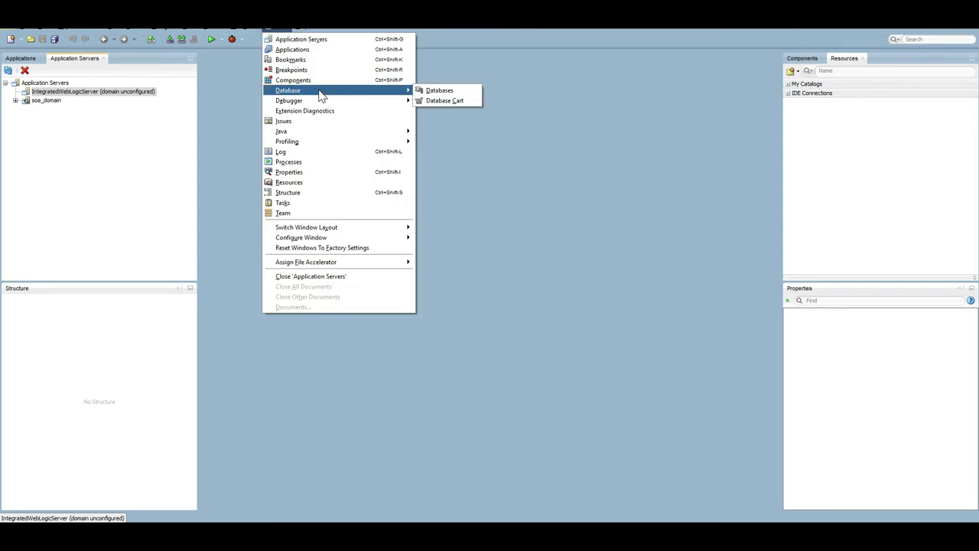
click(314, 39)
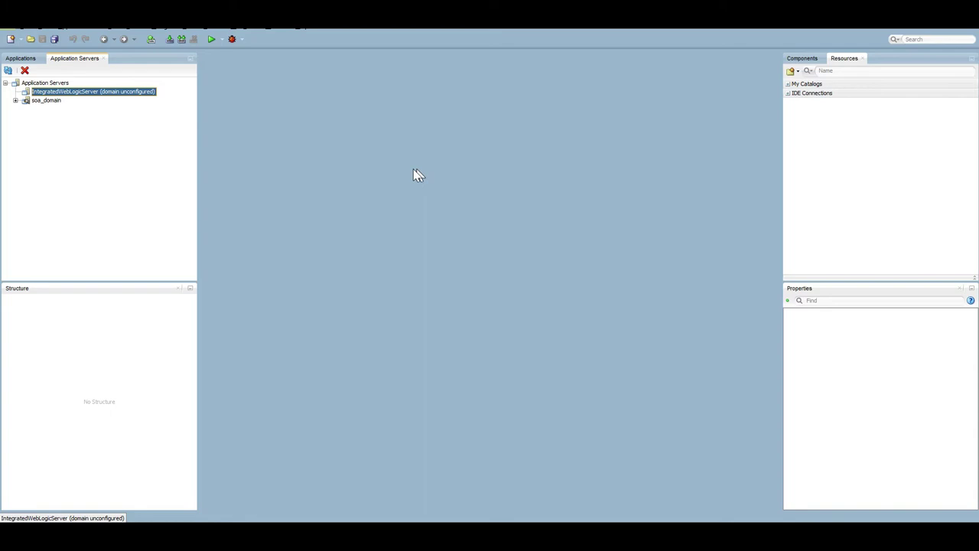
Review the Create Default Domain settings and server commands available for IntegratedWebLogicServer without creating a domain.
right_click(112, 97)
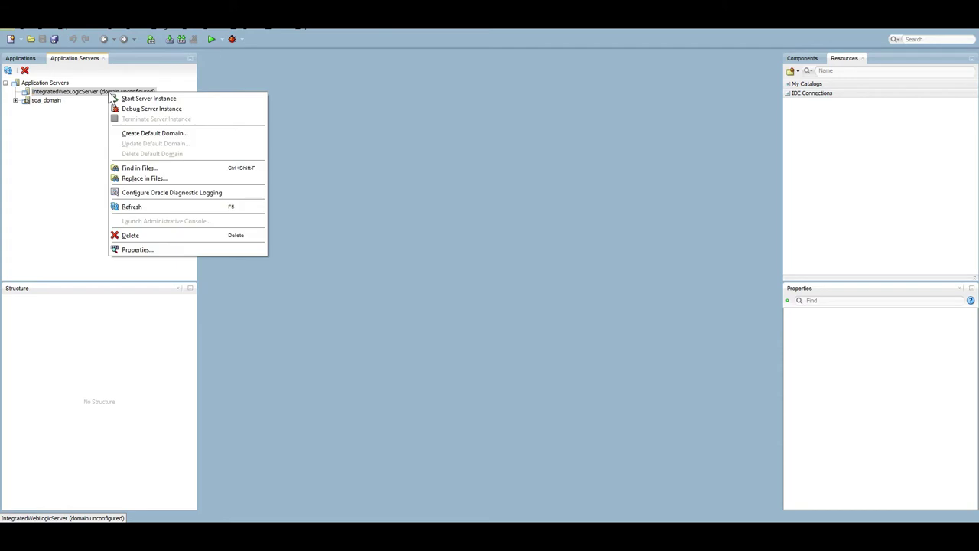
click(126, 134)
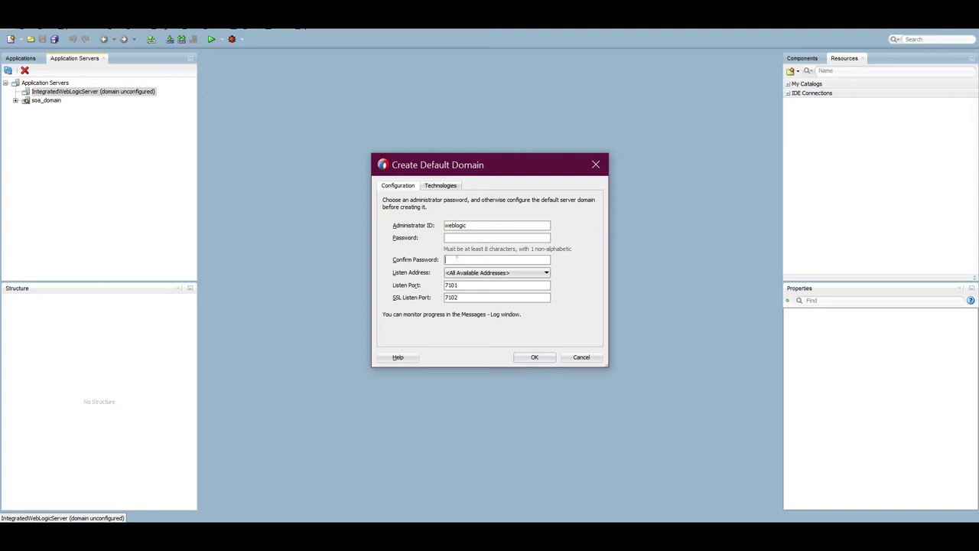
click(477, 286)
click(598, 166)
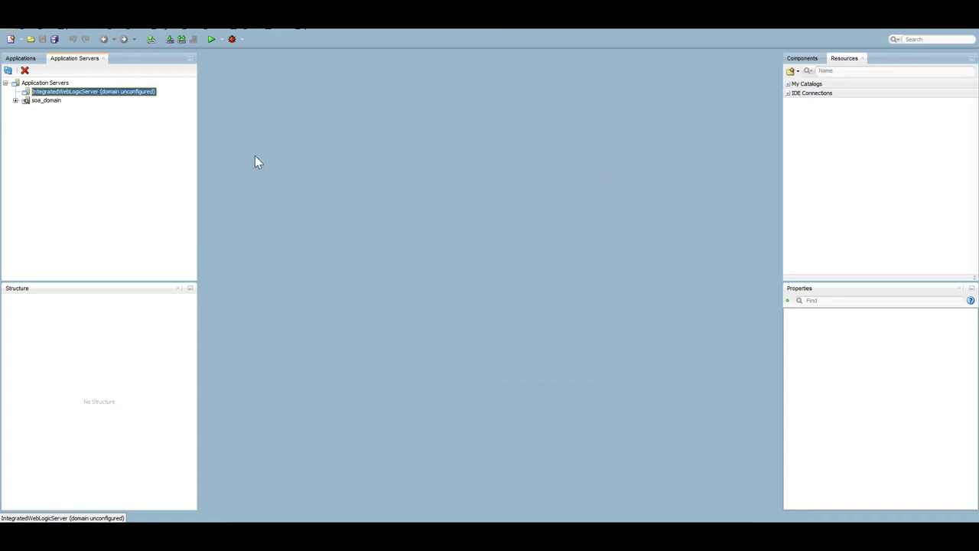
right_click(115, 92)
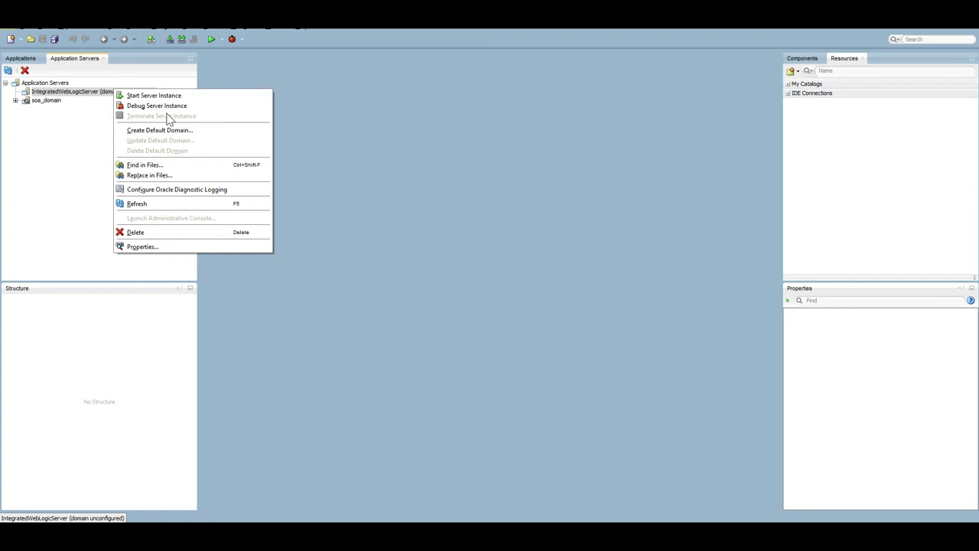
click(414, 140)
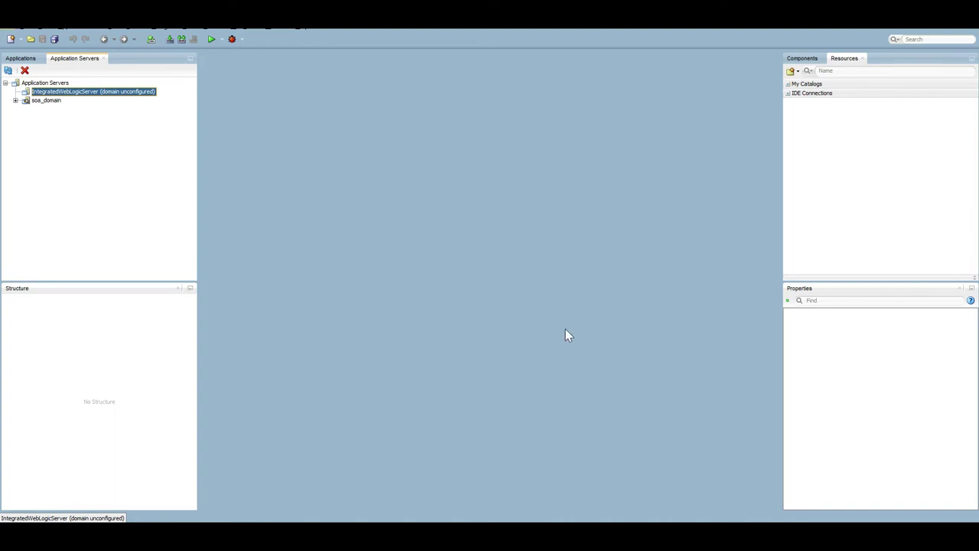
Switch to the Word notes and read the standalone domain instructions, including the CD path, QS_TEMPLATES and qs_config.cmd commands.
key(alt+Tab)
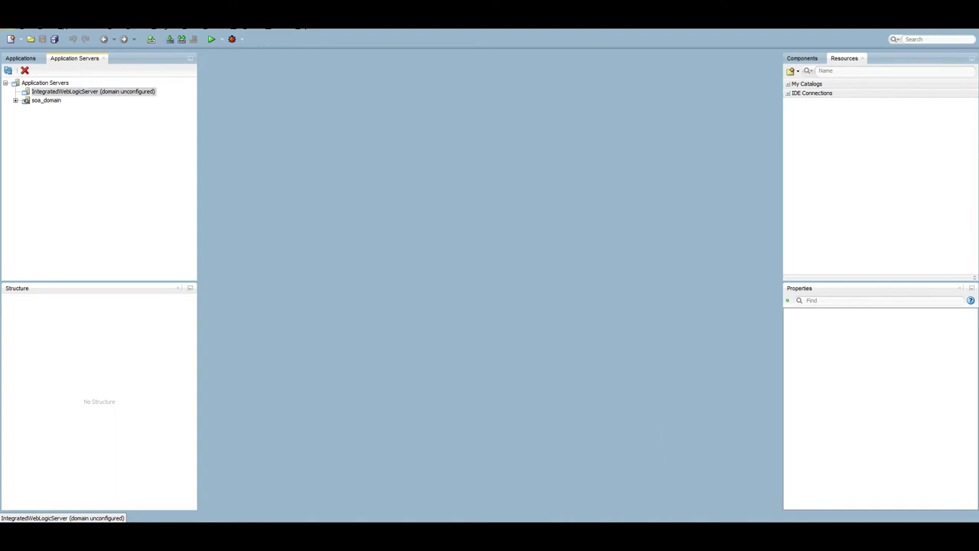
scroll(543, 382, down, 1)
scroll(490, 321, down, 1)
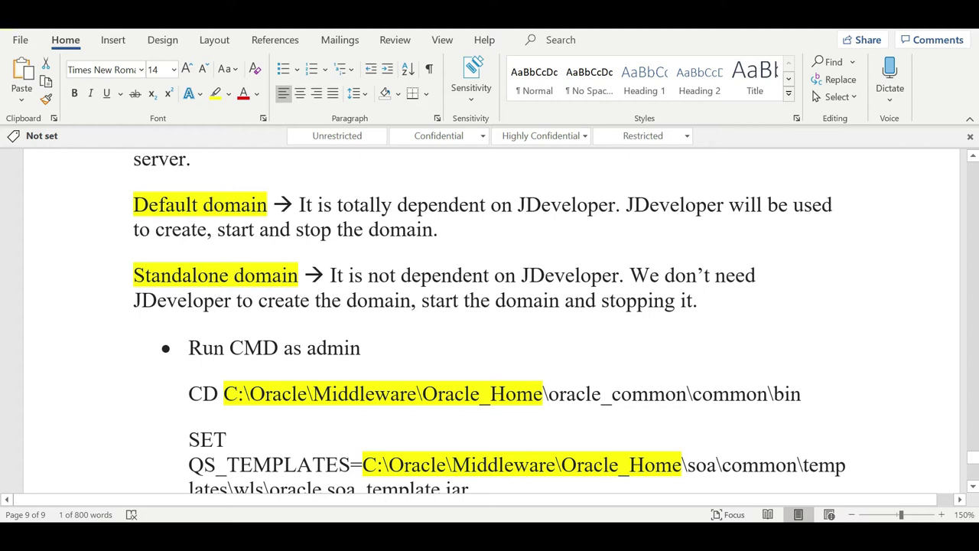
scroll(489, 322, down, 3)
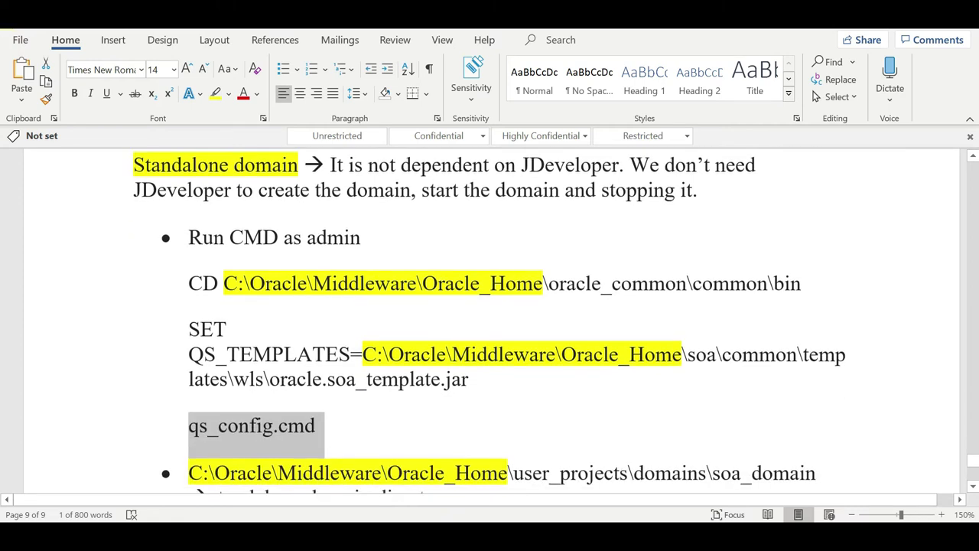
scroll(489, 321, down, 1)
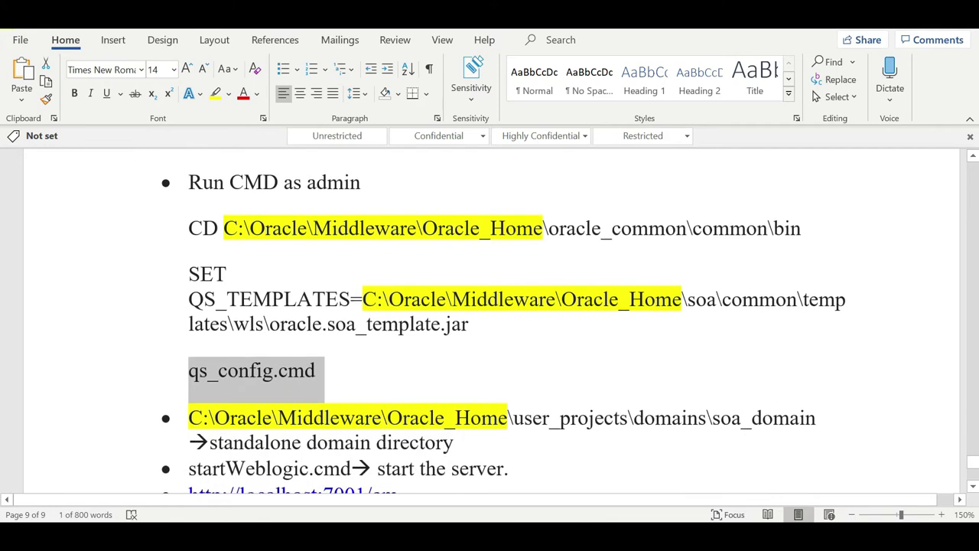
click(289, 371)
drag(182, 370, 325, 370)
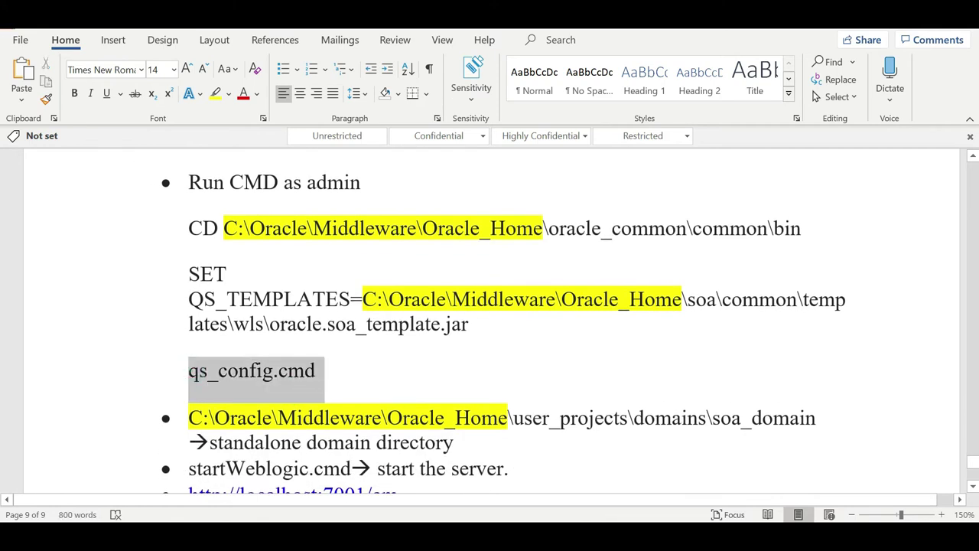
click(309, 375)
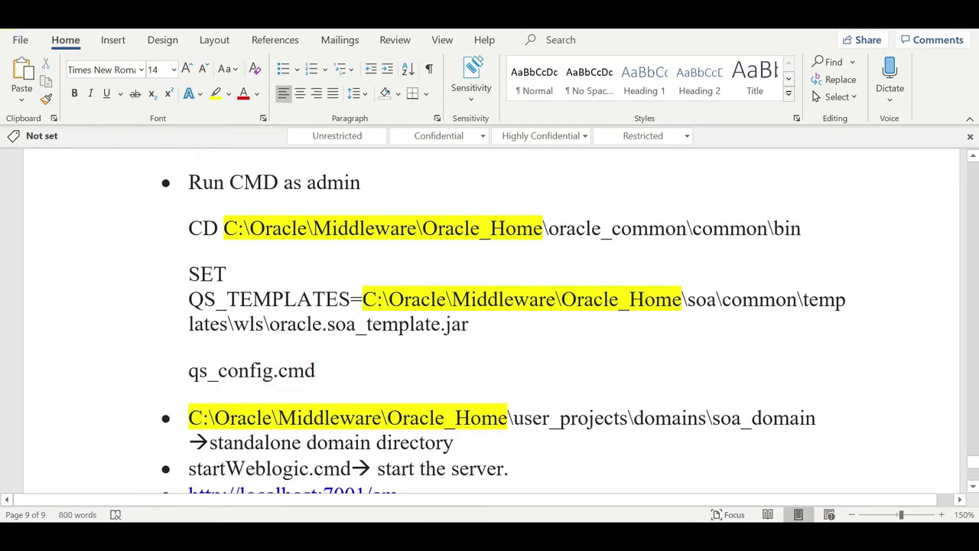
drag(221, 228, 773, 228)
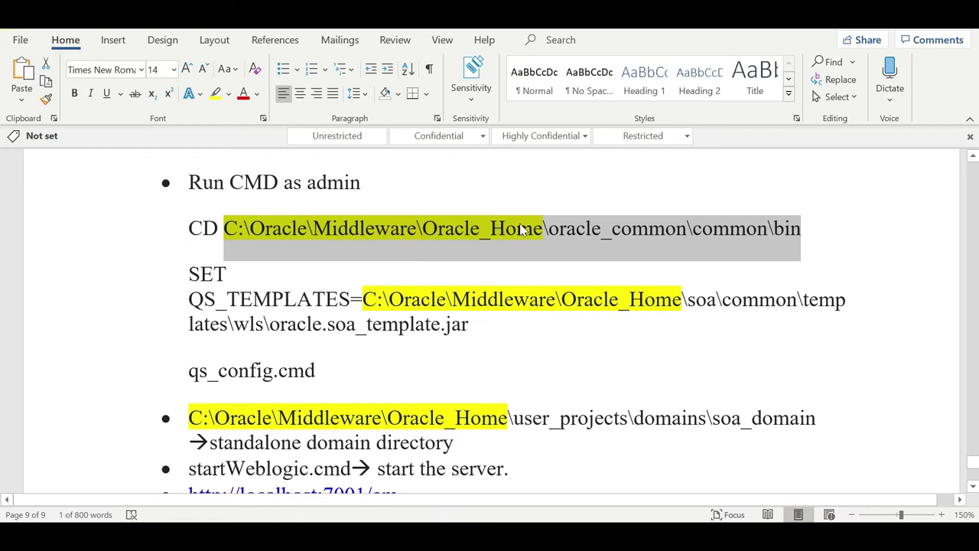
click(543, 228)
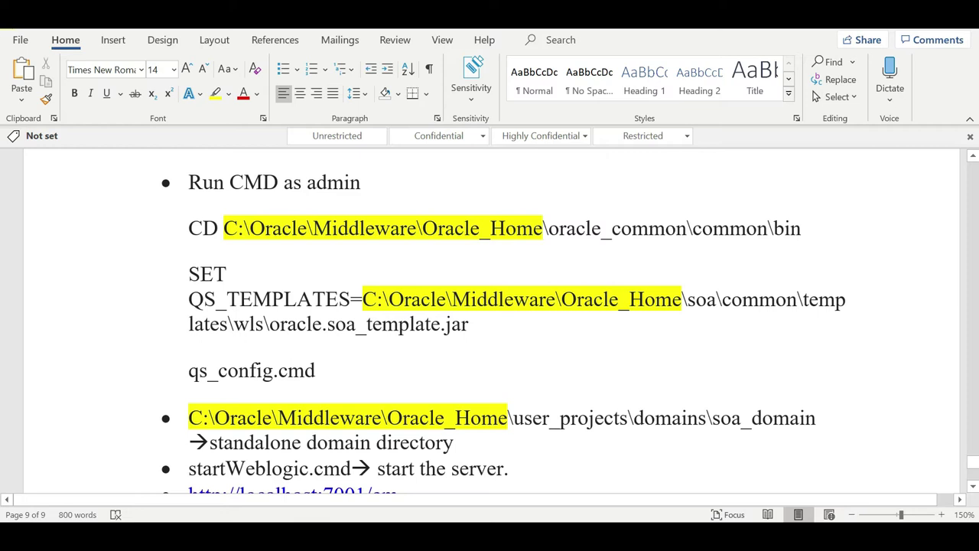
Copy C:\Oracle\Middleware\Oracle_Home\oracle_common\common\bin from the notes and open that folder through the Windows Run dialog.
click(227, 229)
drag(228, 230, 801, 230)
key(ctrl+c)
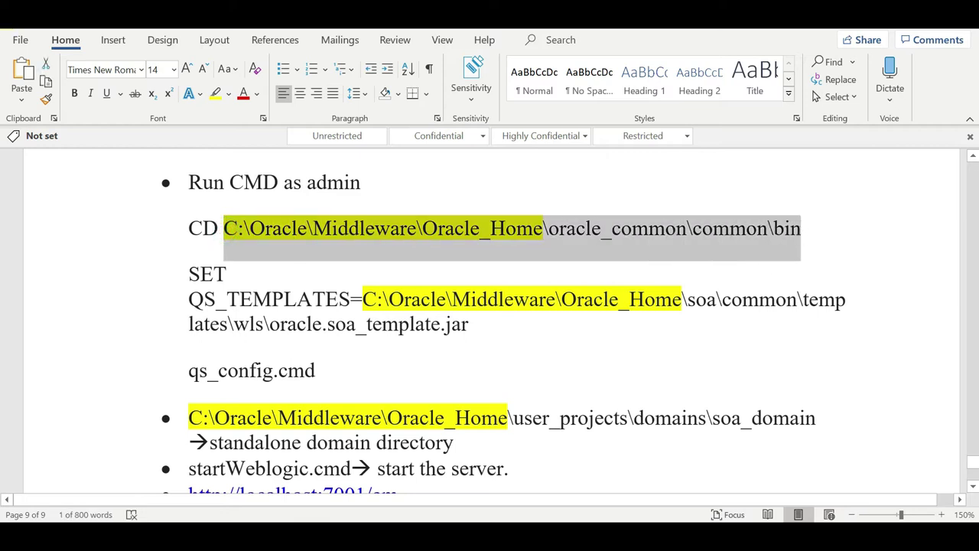
key(super+s)
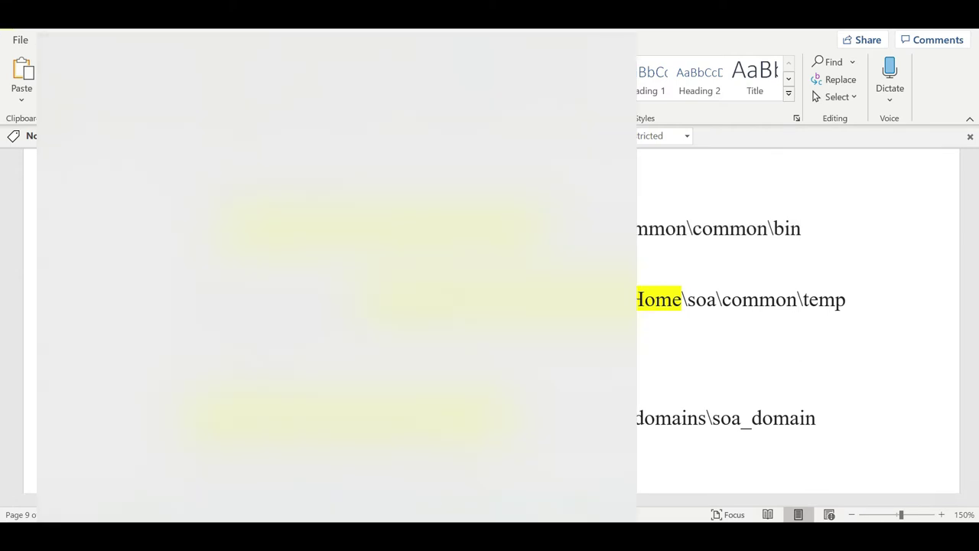
text(run)
click(249, 120)
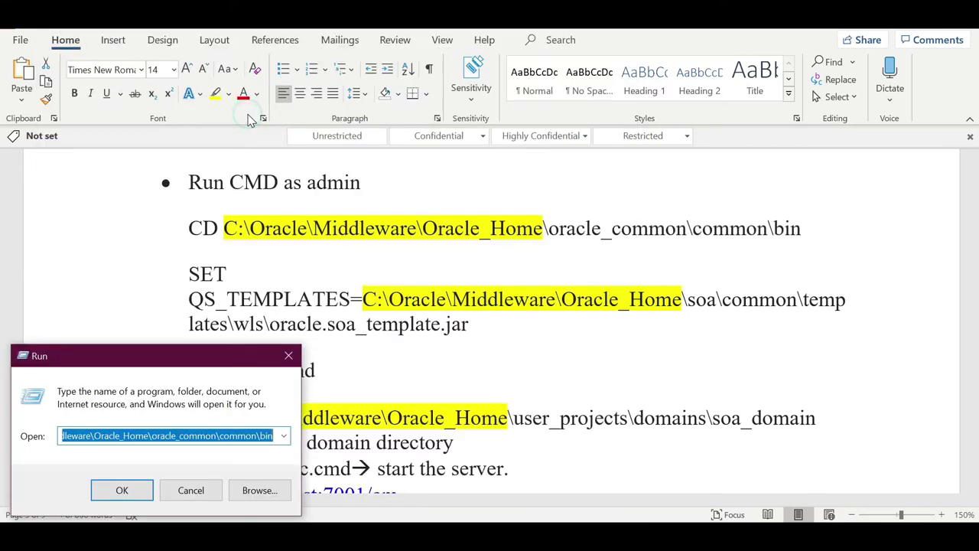
key(ctrl+v)
click(139, 496)
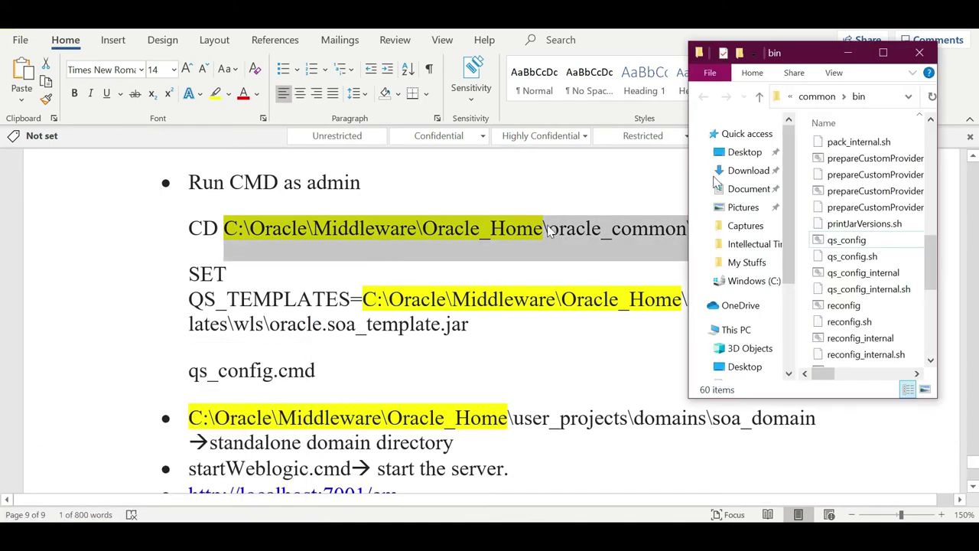
Locate the qs_config command script in the maximized bin folder and widen the Type column to read its full type.
click(882, 53)
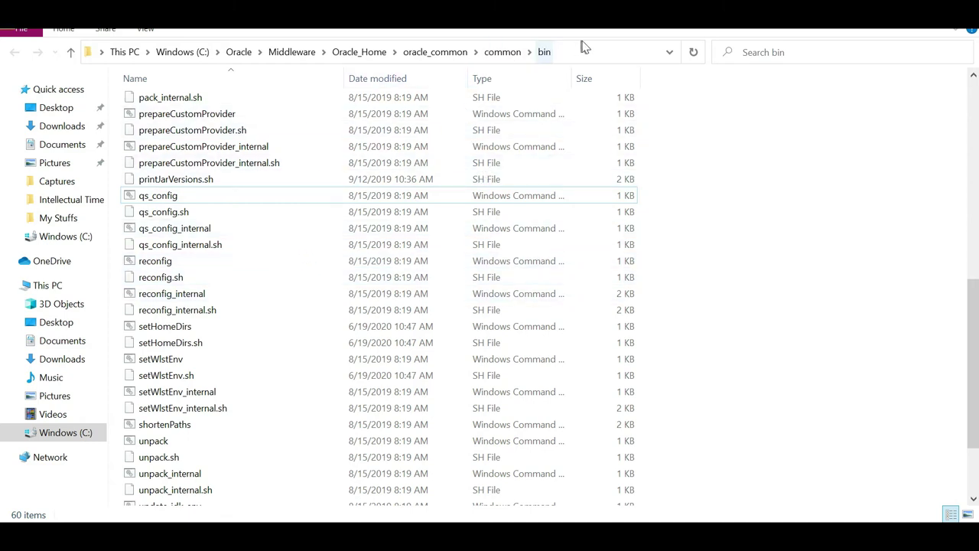
click(207, 198)
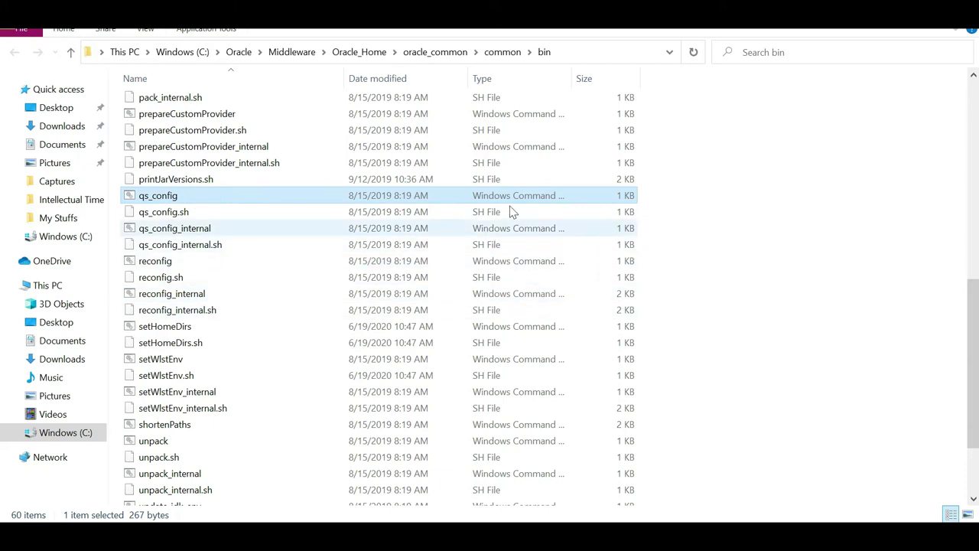
drag(573, 79, 695, 80)
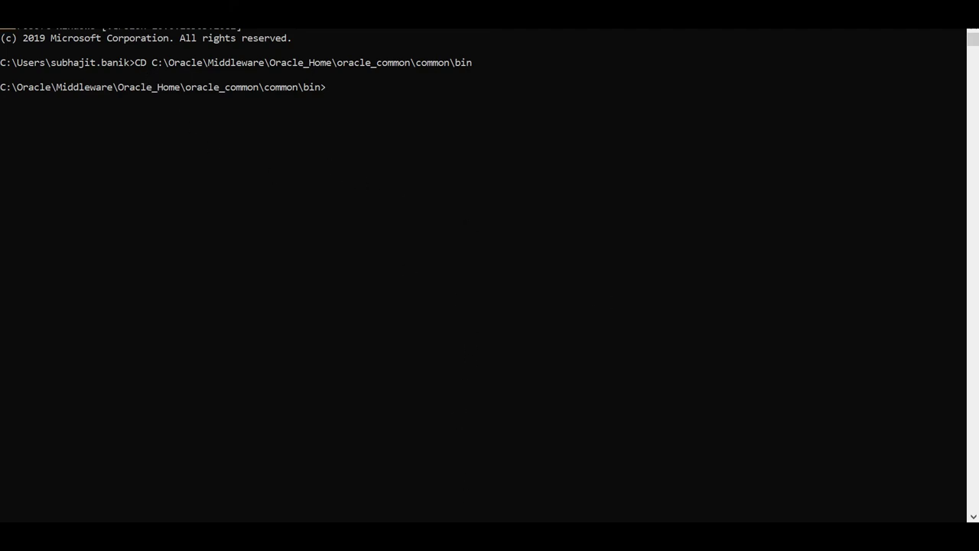
Display the bin folder's full path in File Explorer and compare it with the current directory in Command Prompt.
mouse_move(433, 535)
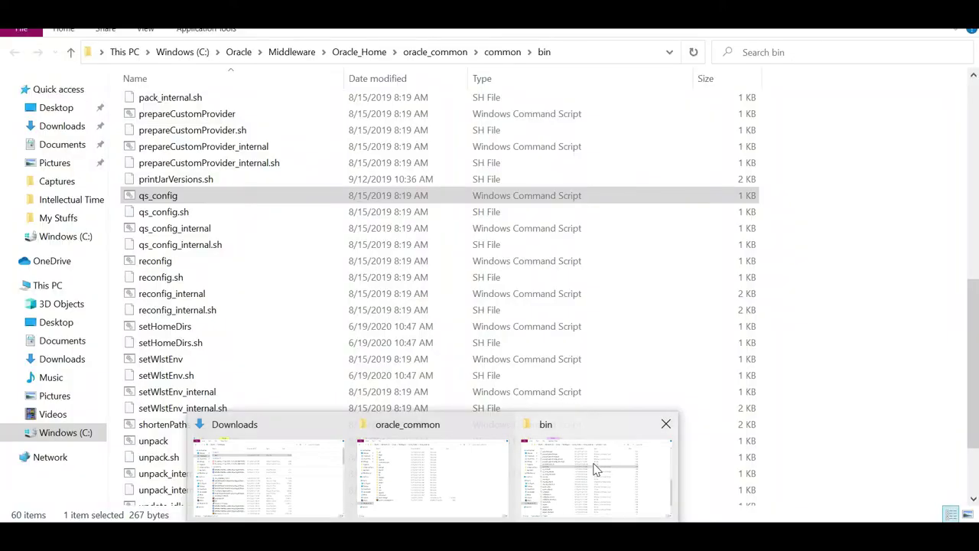
click(595, 467)
click(590, 49)
click(466, 48)
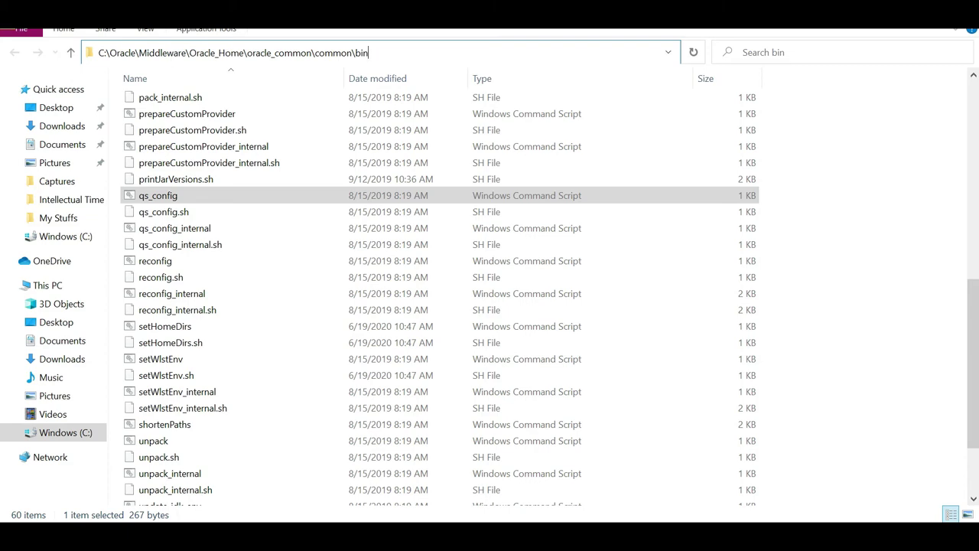
click(774, 535)
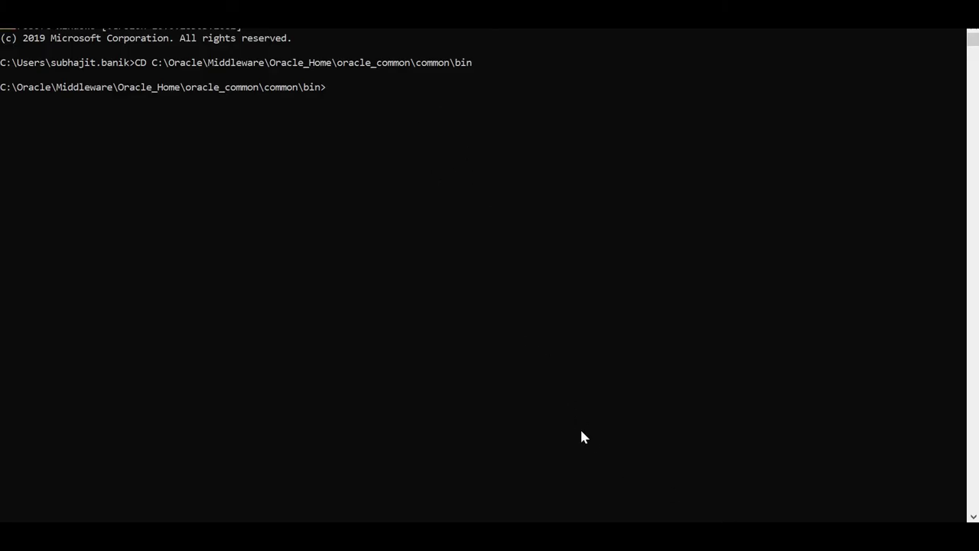
Copy the command SET QS_TEMPLATES=C:\Oracle\Middleware\Oracle_Home\soa\common\templates\wls\oracle.soa_template.jar from the Word notes and run it in Command Prompt.
click(746, 536)
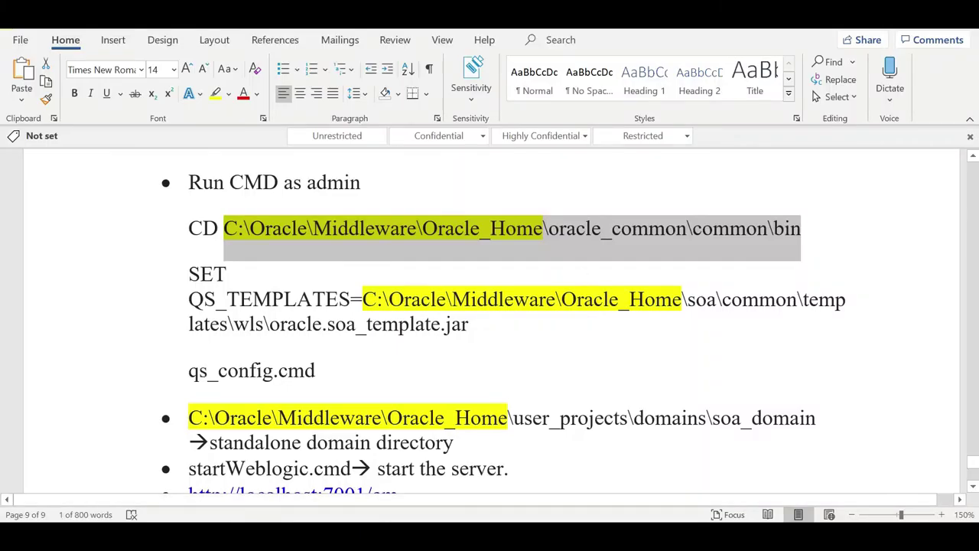
click(348, 263)
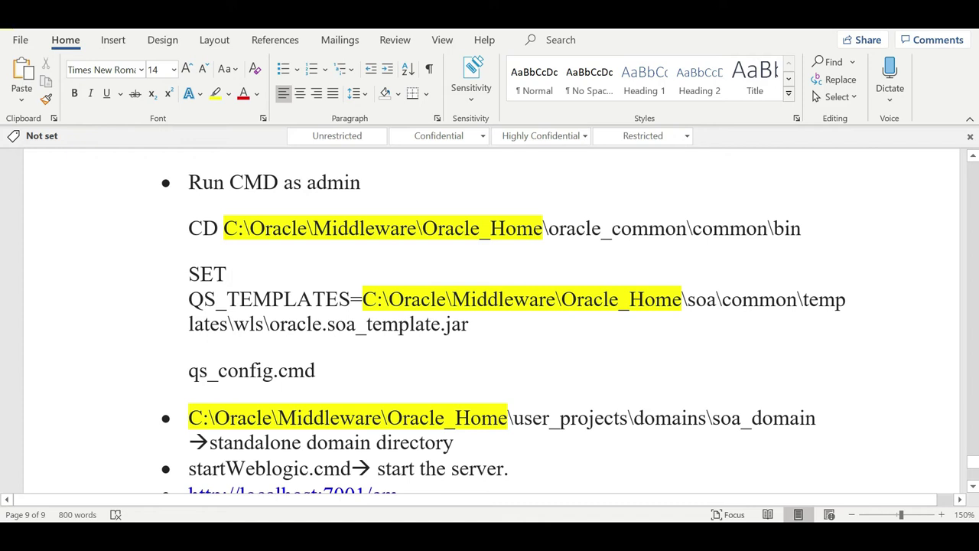
click(470, 325)
drag(482, 336, 197, 283)
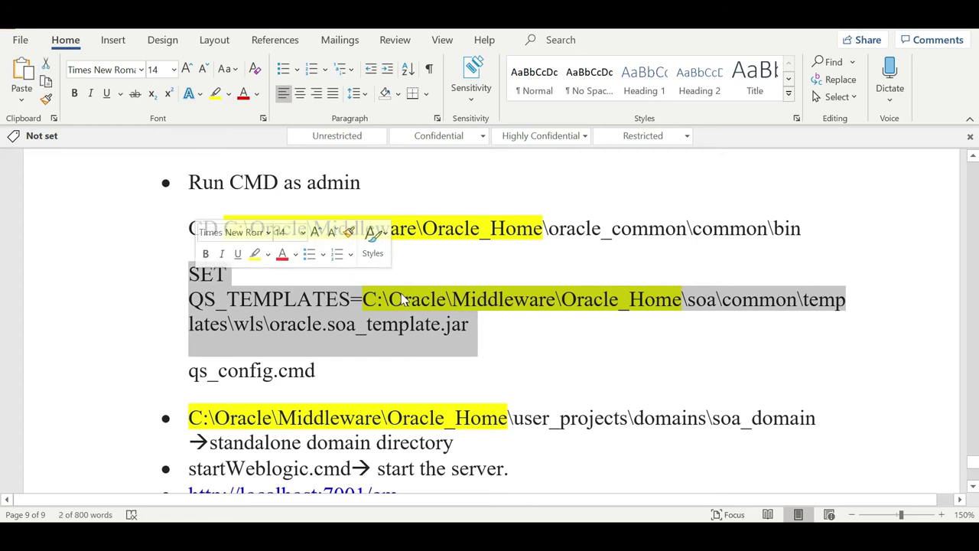
key(Left)
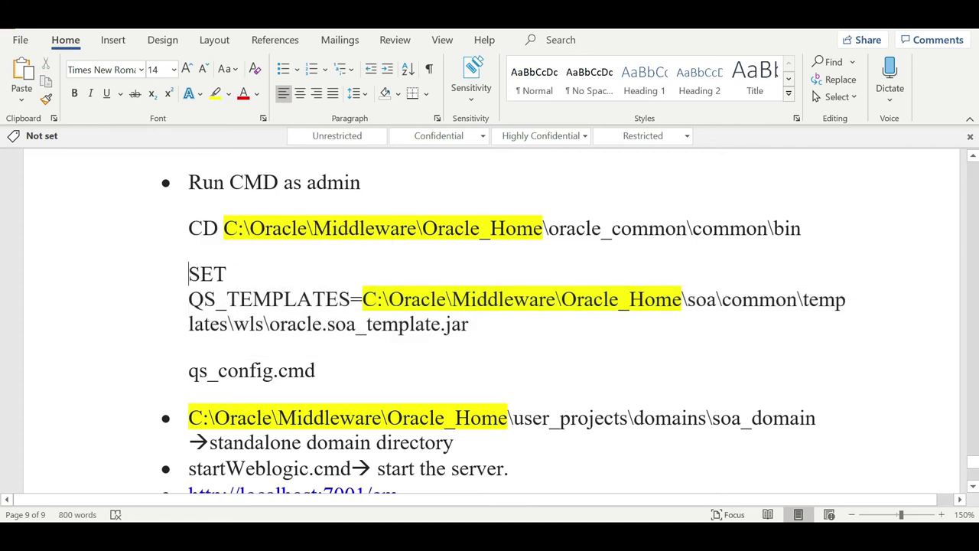
drag(186, 272, 451, 330)
key(ctrl+c)
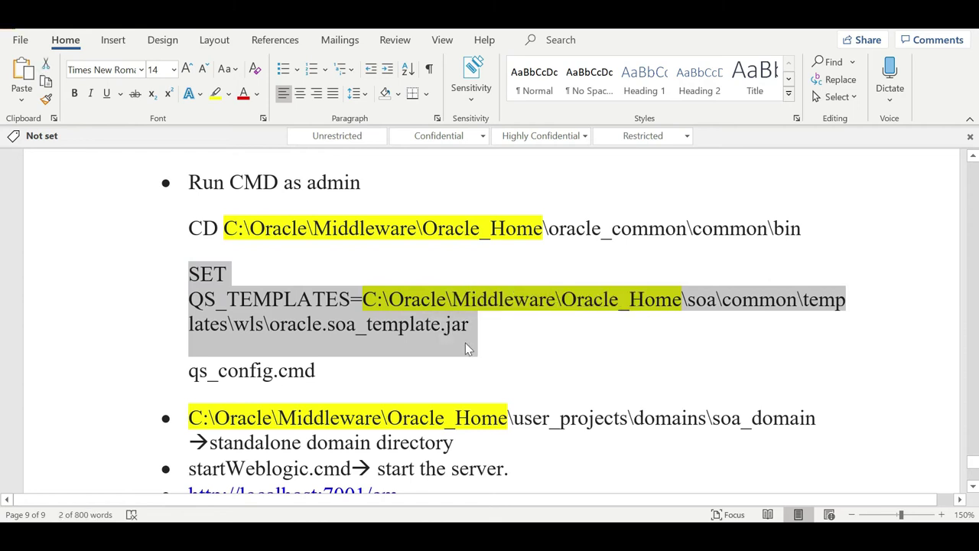
key(alt+Tab)
key(ctrl+v)
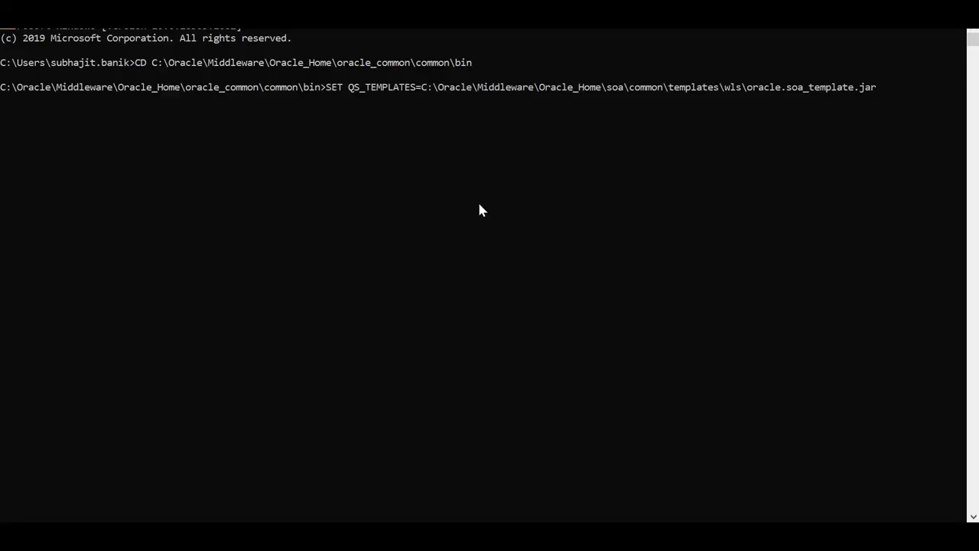
key(Return)
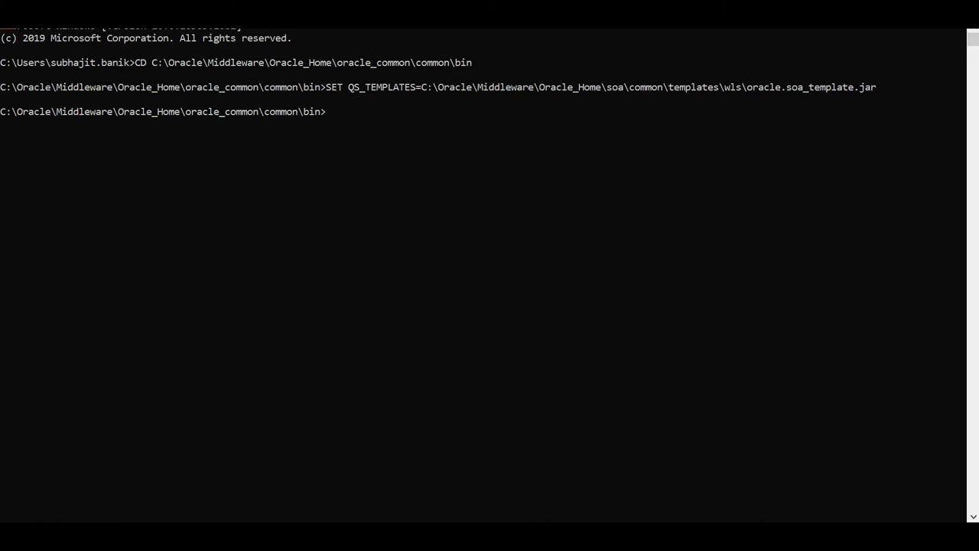
Return to the Word notes and copy the qs_config.cmd command.
key(alt+Tab)
scroll(490, 321, down, 1)
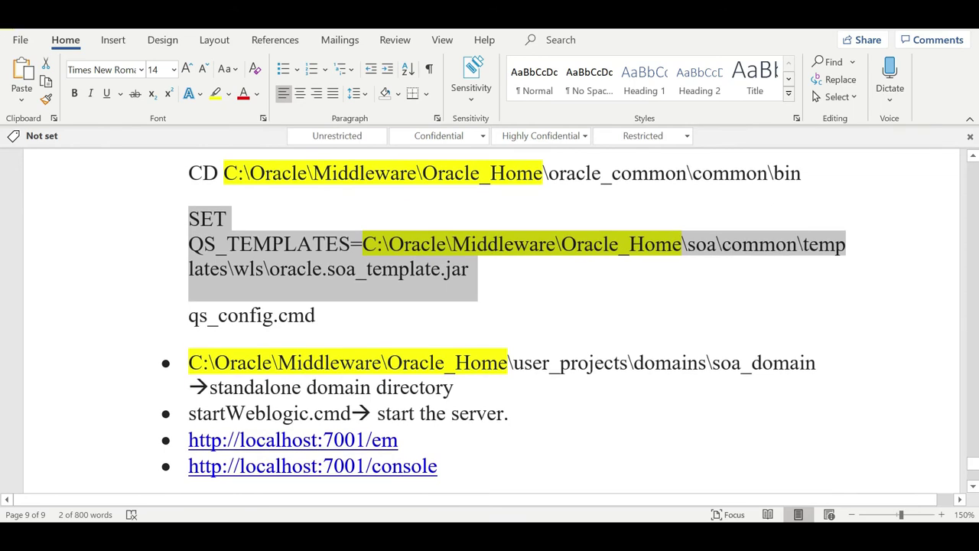
drag(189, 316, 345, 320)
key(super+c)
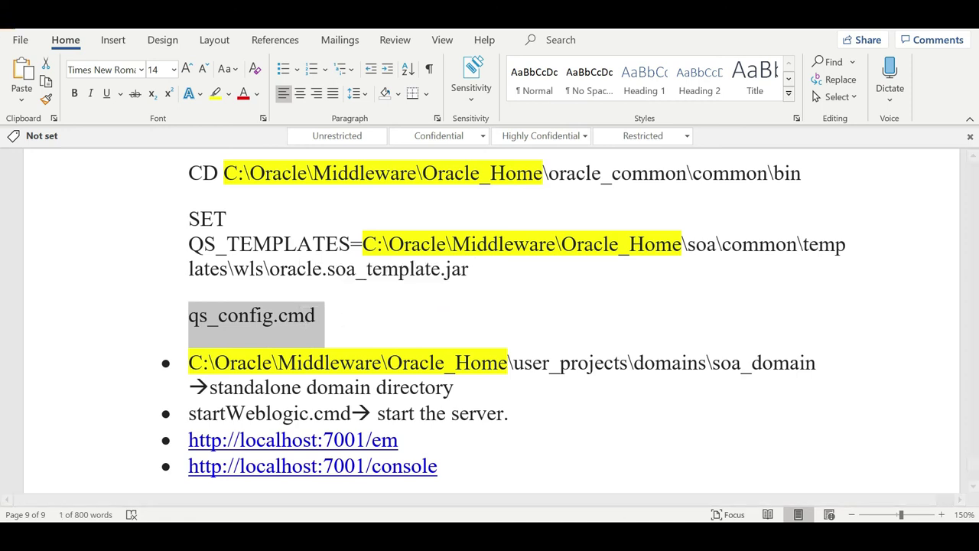
Run the copied qs_config.cmd command in Command Prompt to launch the Fusion Middleware Configuration Wizard.
key(alt+Tab)
right_click(339, 185)
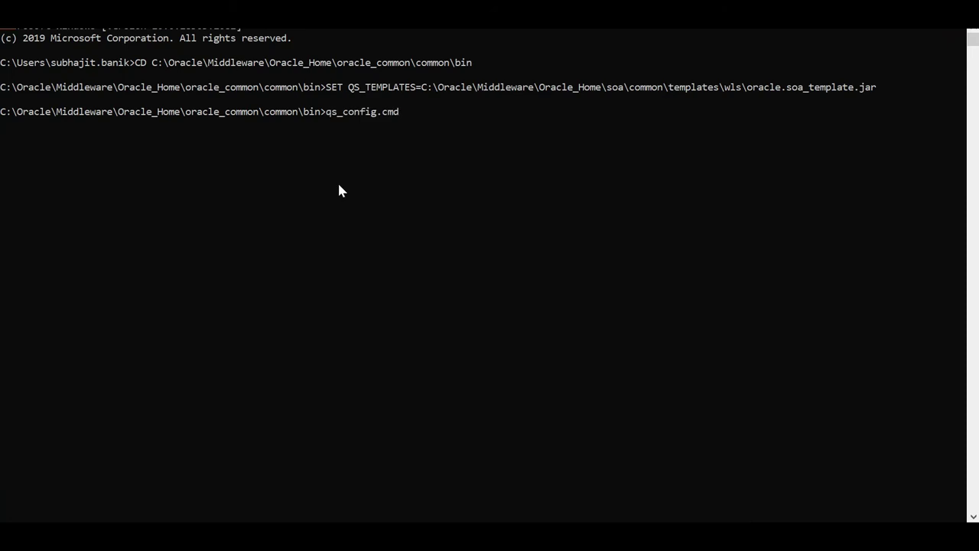
key(Return)
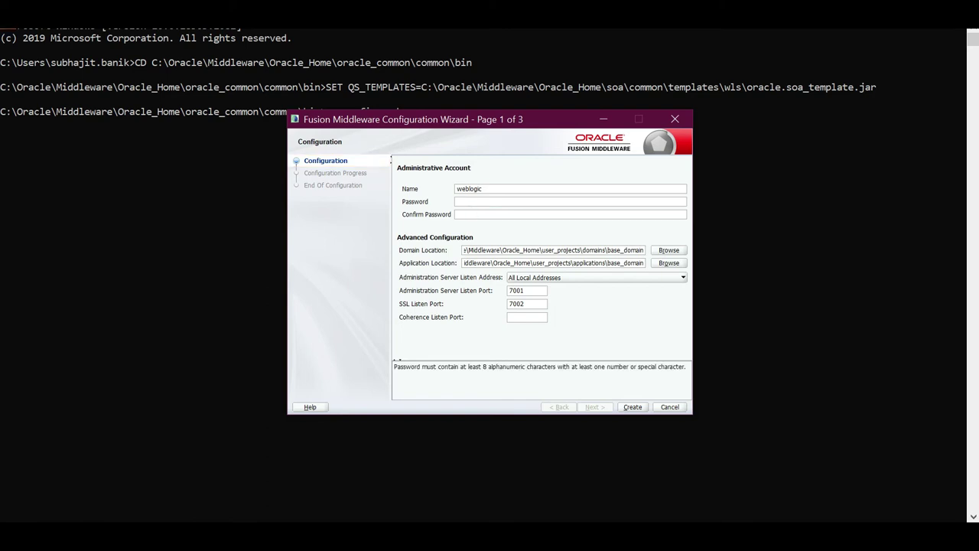
Change the domain name at the end of the wizard's Domain Location path to soa_domain.
click(489, 214)
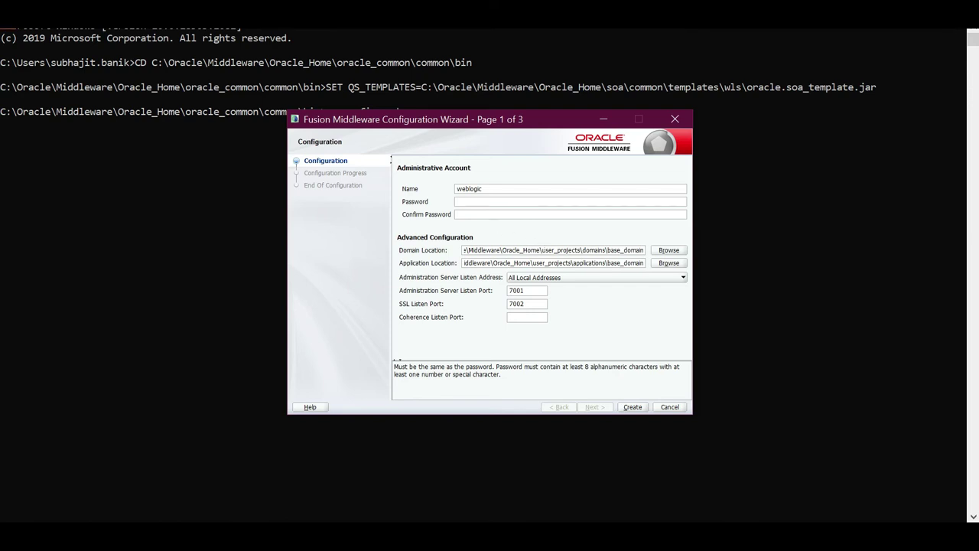
click(487, 250)
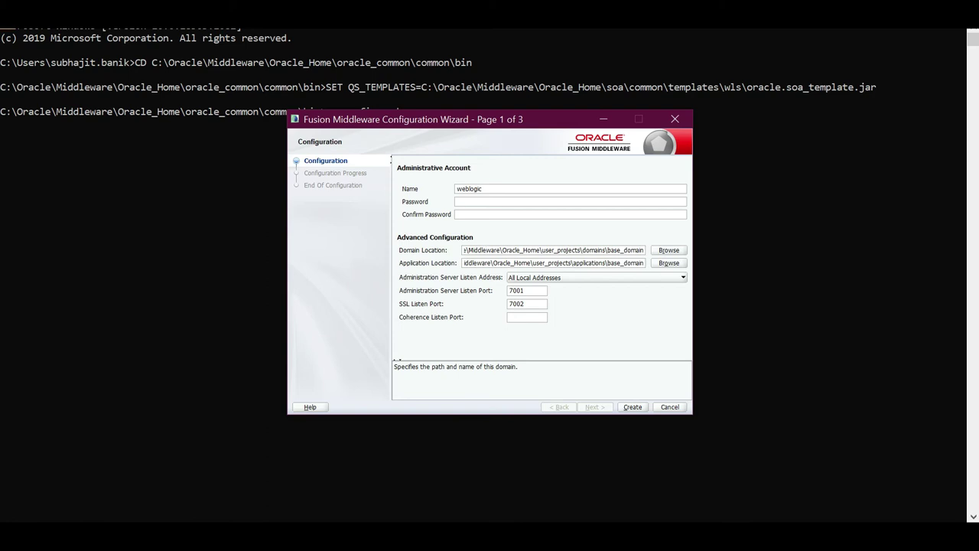
drag(542, 250, 572, 250)
click(614, 250)
key(BackSpace)
key(BackSpace)
key(BackSpace)
key(BackSpace)
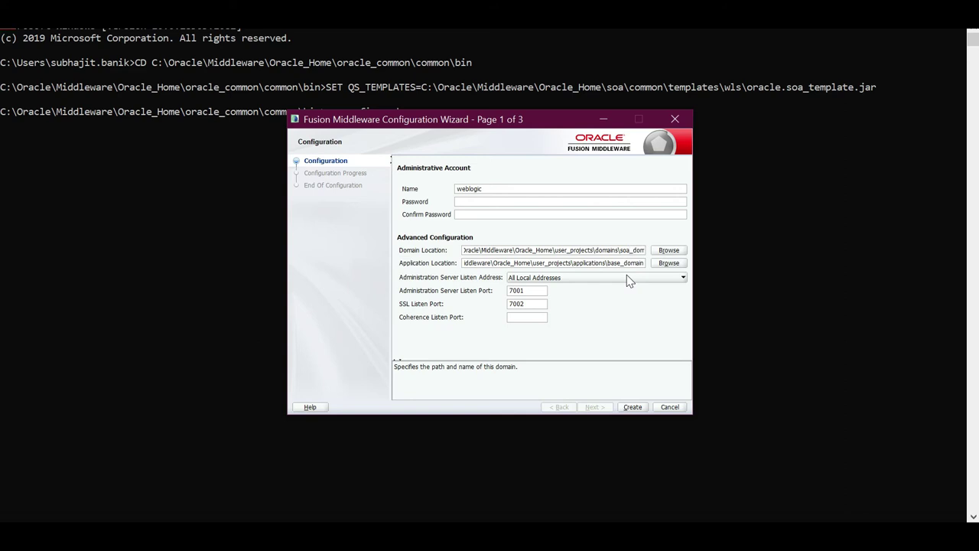
Change the name at the end of the wizard's Application Location path to soa_domain.
click(621, 262)
key(BackSpace)
key(BackSpace)
key(BackSpace)
key(BackSpace)
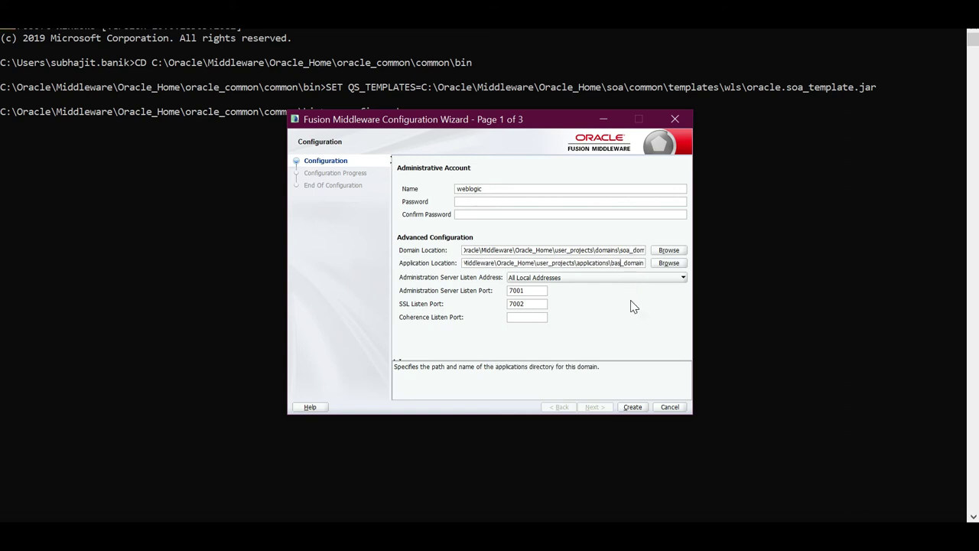
text(soa)
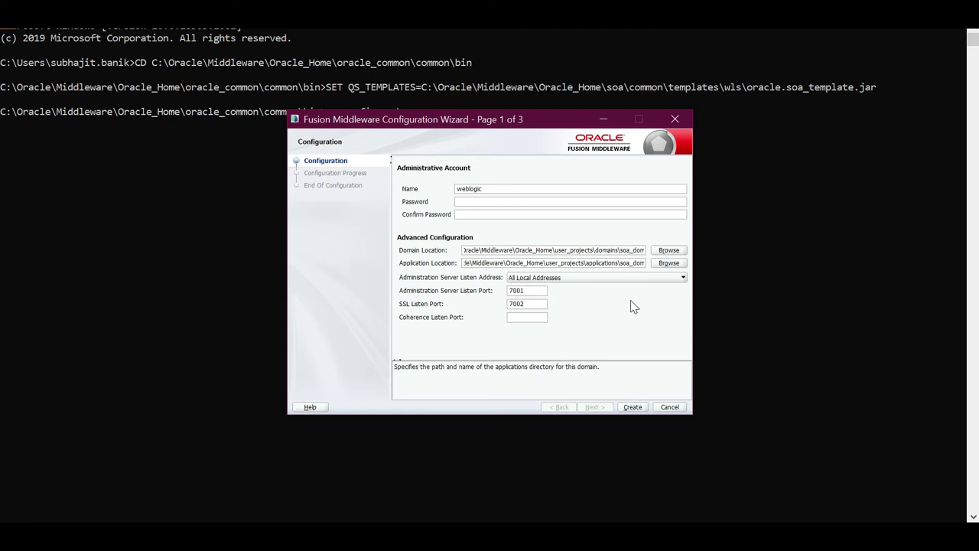
Browse in File Explorer from Oracle_Home through user_projects and domains to the existing soa_domain folder.
click(428, 534)
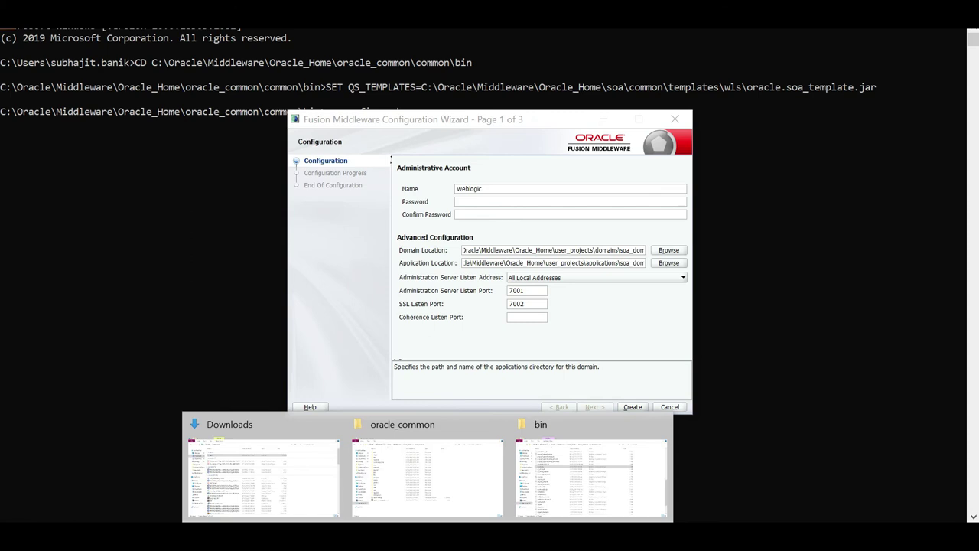
click(357, 473)
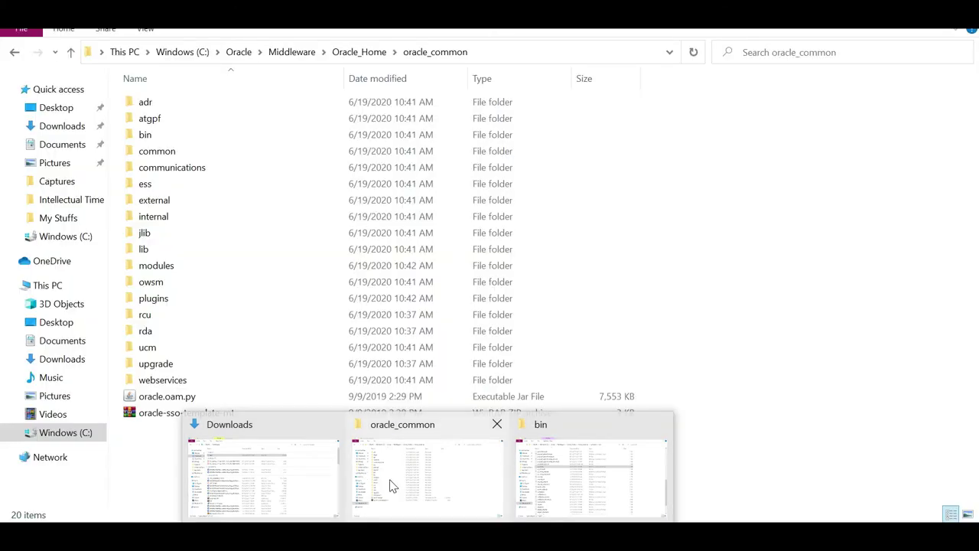
click(350, 52)
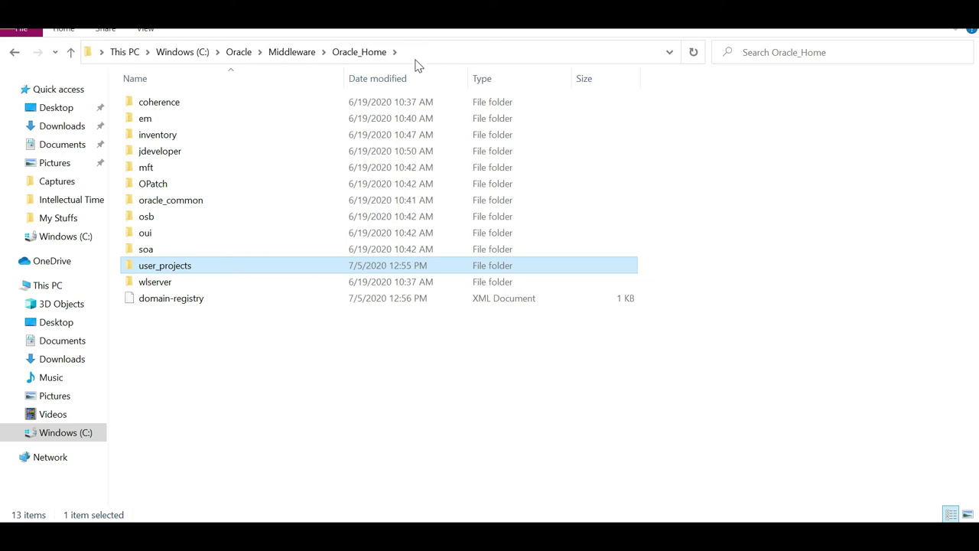
double_click(197, 269)
click(176, 122)
double_click(175, 122)
click(202, 102)
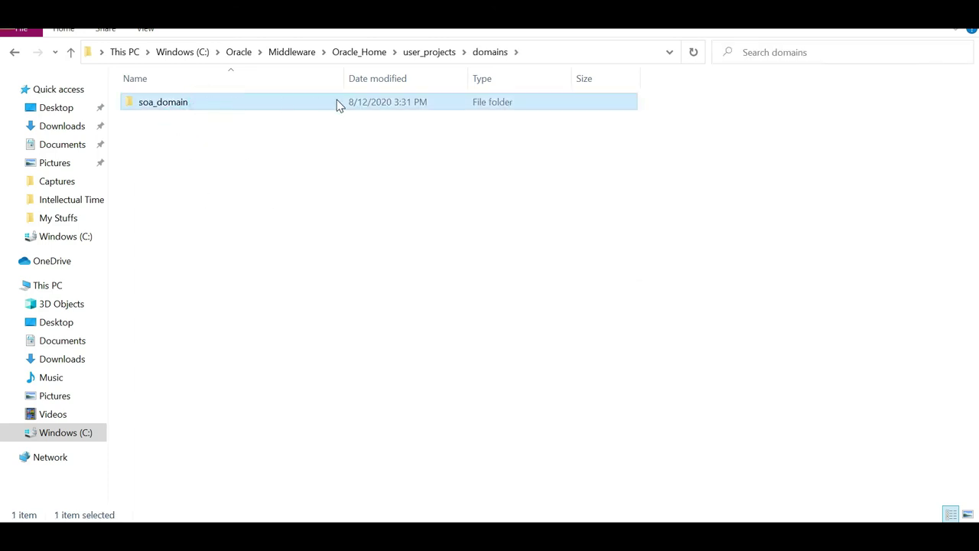
double_click(301, 105)
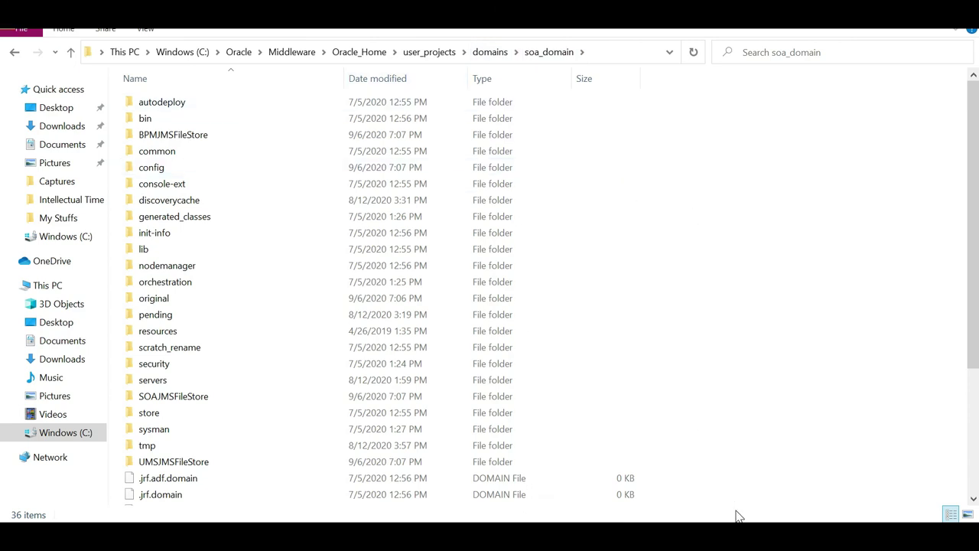
Return to the Configuration Wizard and exit it without creating the domain.
key(alt+Tab)
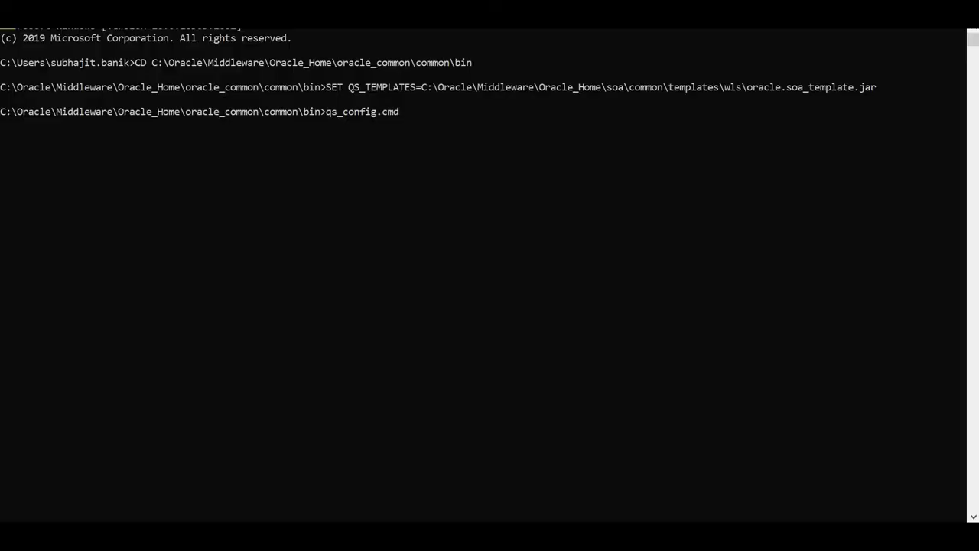
key(Return)
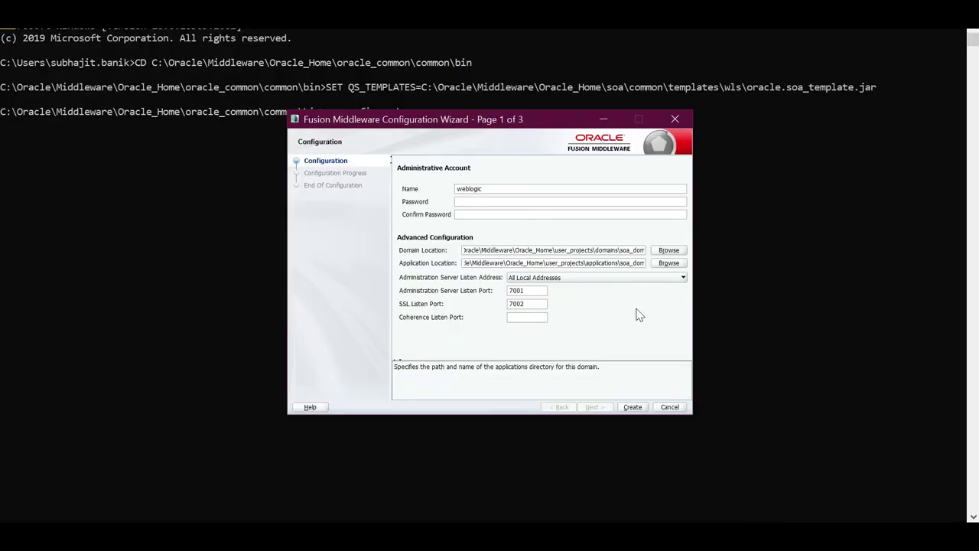
click(675, 121)
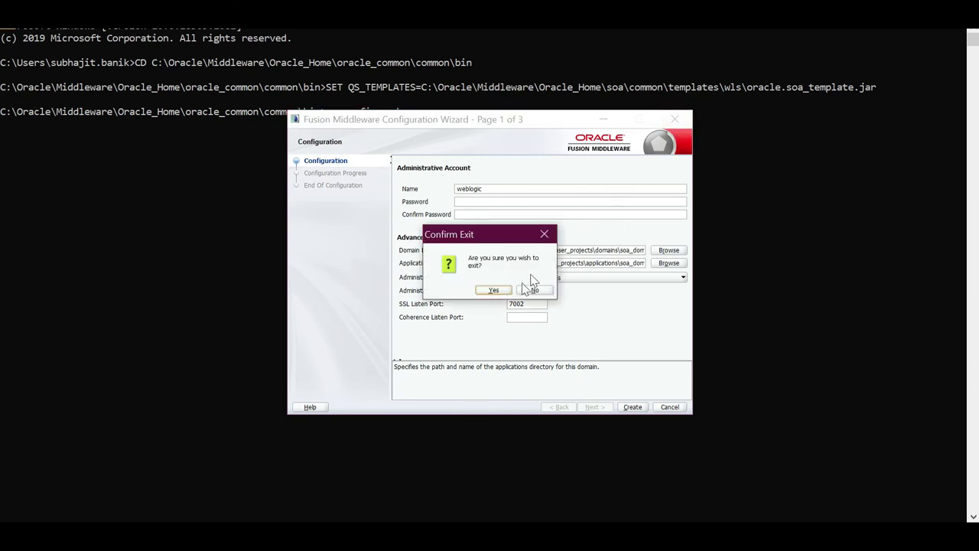
click(503, 290)
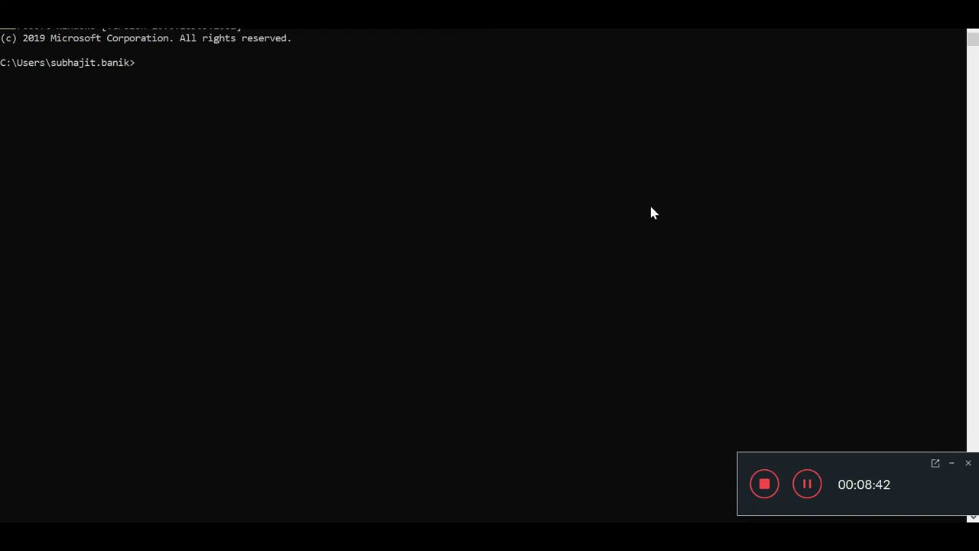
Copy the soa_domain folder path from File Explorer and change the Command Prompt directory to C:\Oracle\Middleware\Oracle_Home\user_projects\domains\soa_domain.
mouse_move(433, 535)
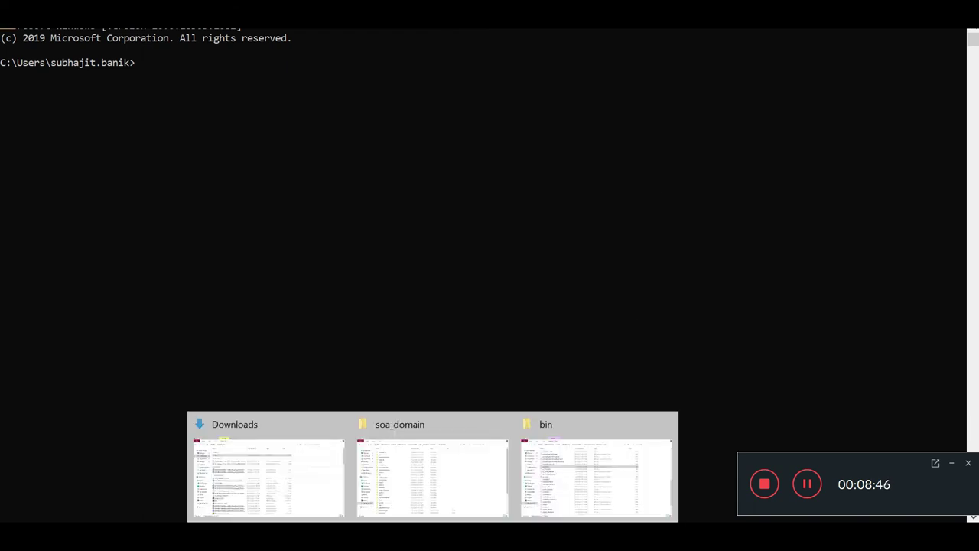
click(480, 473)
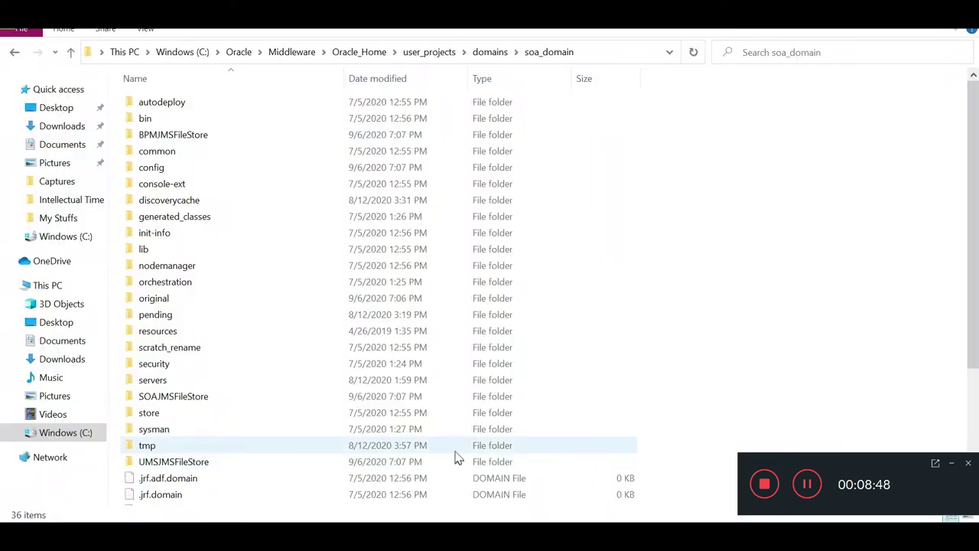
click(589, 48)
key(ctrl+c)
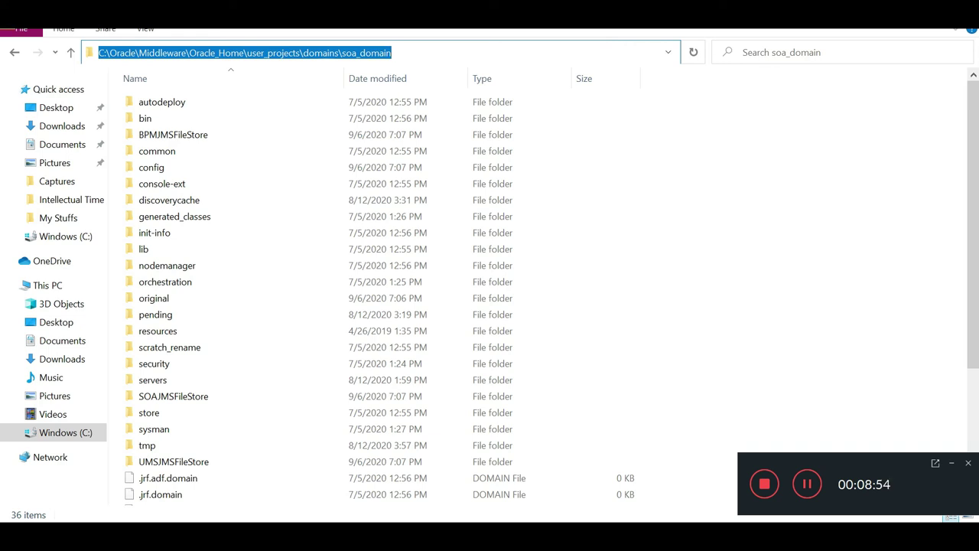
key(alt+Tab)
text(cd)
key(ctrl+v)
key(Return)
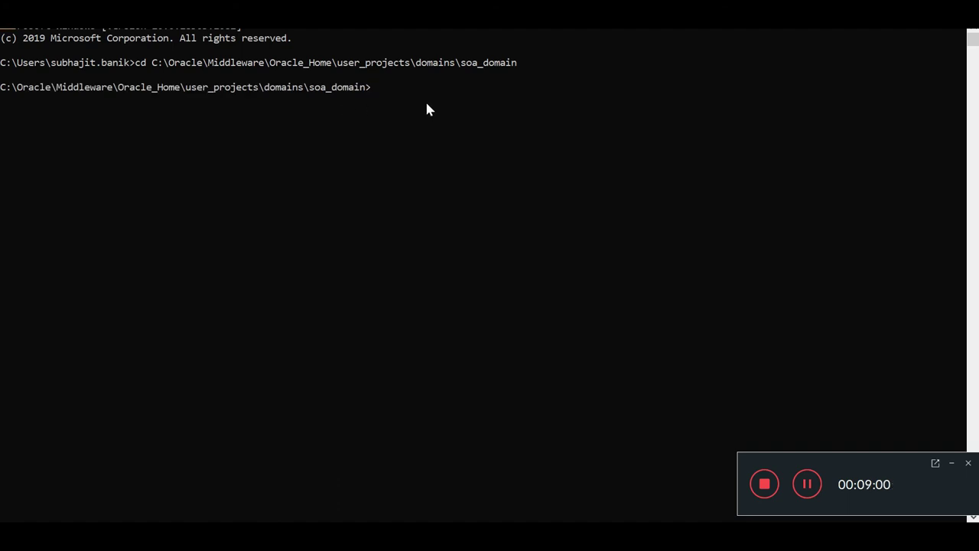
Enter startWeblogic.cmd in Command Prompt, locate the matching script in the soa_domain folder, and run the command.
text(startWeblogic.cmd)
key(alt+Tab)
scroll(354, 314, down, 3)
click(188, 482)
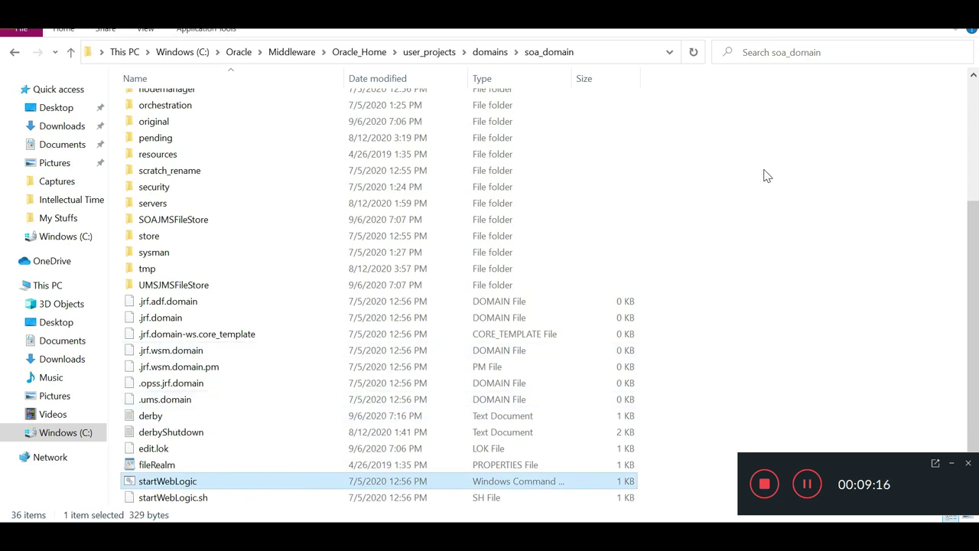
key(alt+Tab)
click(951, 464)
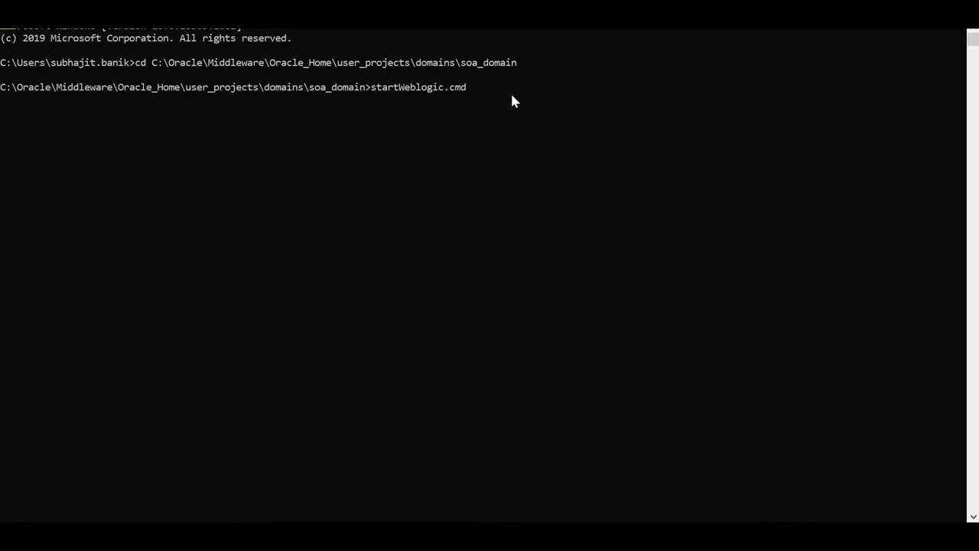
key(Return)
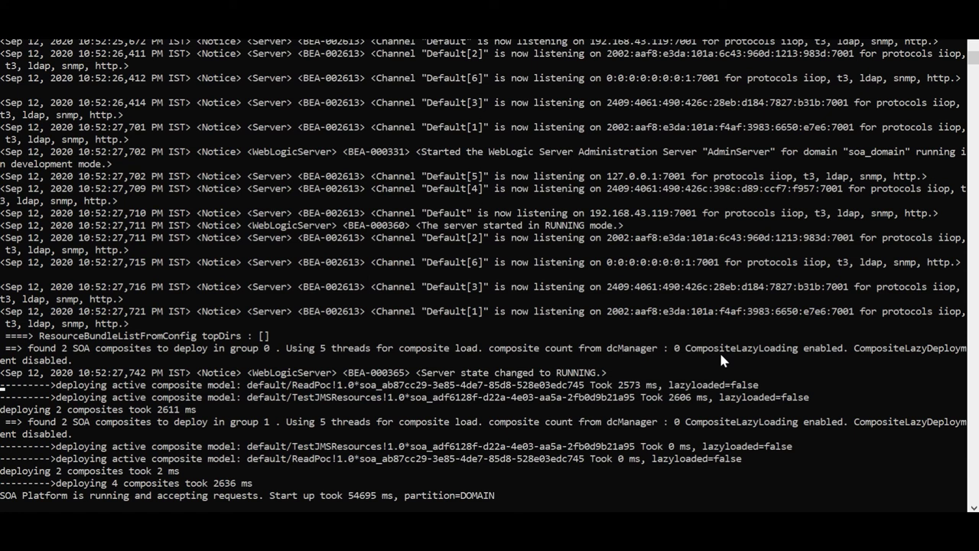
Highlight the server state message in the Command Prompt startup log.
click(418, 372)
drag(426, 375, 604, 372)
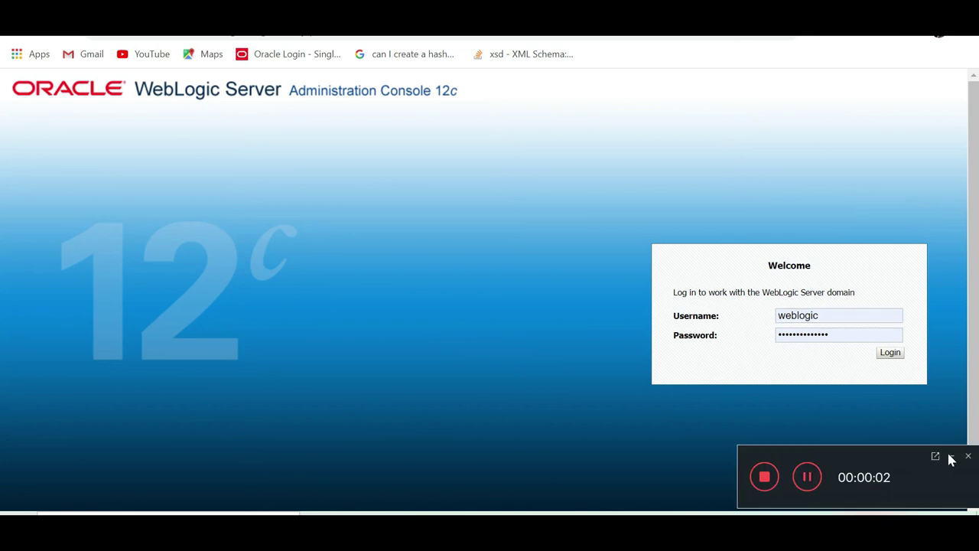
click(951, 459)
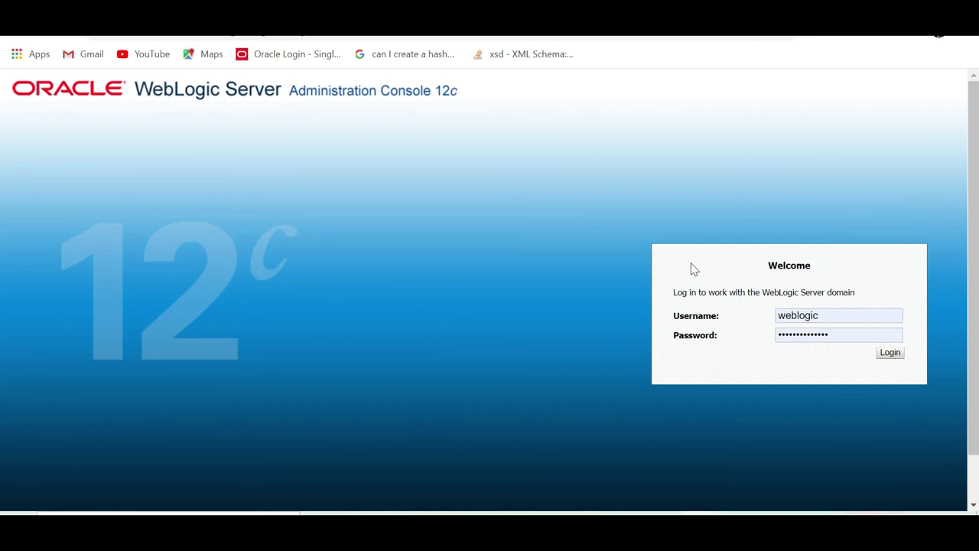